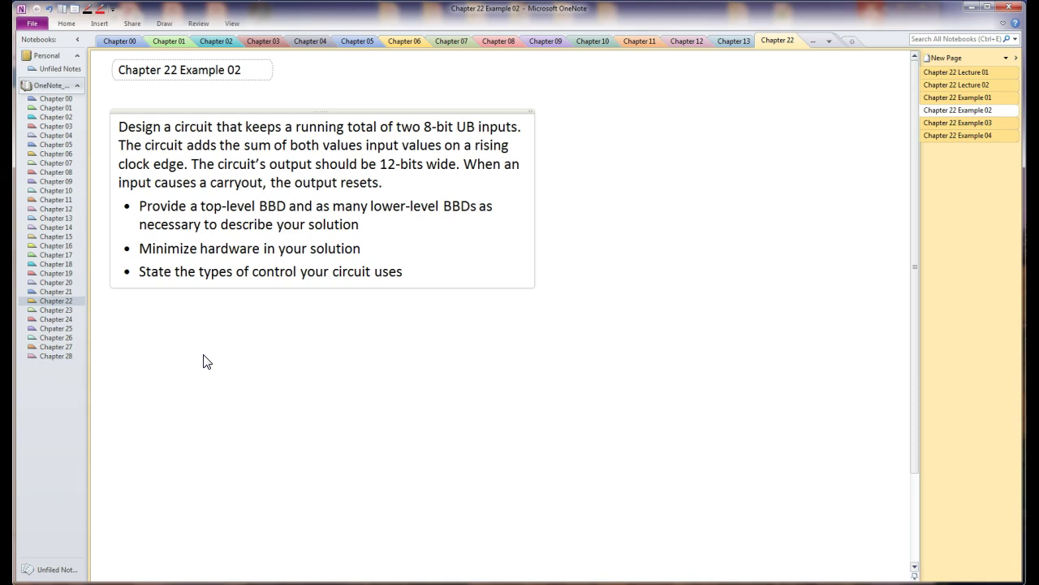
Draw a top-level block labelled CKT below the problem text, with 8-bit inputs A and B
mouse_move(192, 341)
left_mouse_down()
mouse_move(198, 438)
mouse_move(209, 336)
mouse_move(237, 344)
left_mouse_up()
left_click_drag(118, 375, 121, 382)
left_click_drag(108, 410, 110, 421)
left_click_drag(134, 382, 197, 383)
mouse_move(123, 415)
left_mouse_down()
mouse_move(187, 413)
mouse_move(162, 420)
left_mouse_up()
left_click_drag(165, 375, 170, 402)
left_click_drag(173, 366, 172, 367)
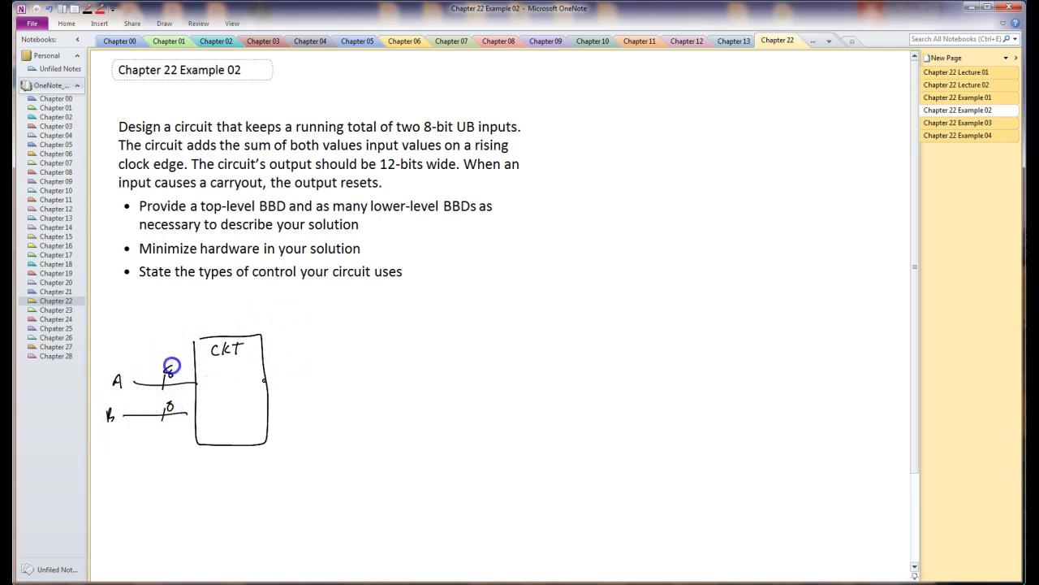
Add a CLK input and a 12-bit output labelled C_SUM to the CKT block
left_click_drag(264, 381, 322, 381)
mouse_move(195, 432)
left_mouse_down()
mouse_move(136, 444)
mouse_move(161, 445)
left_mouse_up()
mouse_move(291, 388)
left_mouse_down()
mouse_move(304, 372)
mouse_move(336, 387)
left_mouse_up()
left_click_drag(340, 383, 347, 383)
left_click_drag(356, 374, 351, 389)
left_click_drag(361, 375, 382, 386)
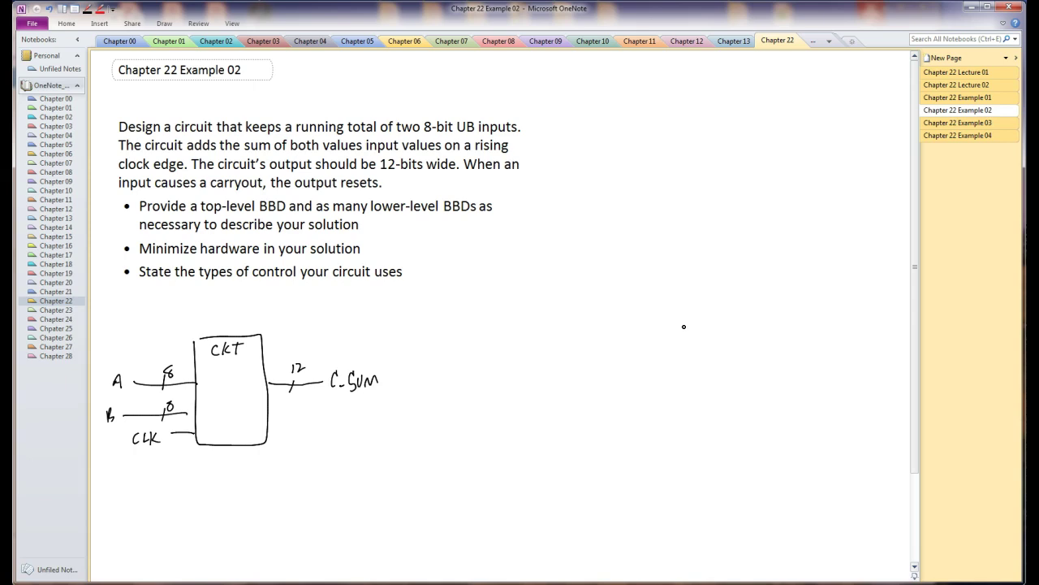
Draw a REG block to the right of the top-level diagram, with LD, D and clock inputs and LD tied high
left_click_drag(675, 317, 744, 404)
mouse_move(677, 312)
left_mouse_down()
mouse_move(744, 404)
mouse_move(696, 333)
left_mouse_up()
left_click_drag(697, 322, 704, 333)
left_click_drag(706, 322, 710, 327)
left_click_drag(719, 322, 696, 362)
mouse_move(680, 360)
left_mouse_down()
mouse_move(664, 361)
mouse_move(690, 384)
left_mouse_up()
left_click_drag(683, 391, 683, 400)
Draw a 12-bit output line from the REG block and label it C_SUM
left_click_drag(741, 353, 837, 349)
left_click_drag(794, 348, 785, 361)
left_click_drag(852, 330, 853, 340)
left_click_drag(871, 330, 865, 339)
left_click_drag(881, 339, 891, 339)
Draw an RCA block beside REG, feed the C_SUM output back to it, and connect its 12-bit output to D
left_click(761, 353)
left_click_drag(560, 318, 621, 407)
left_click_drag(576, 322, 585, 333)
left_click_drag(761, 353, 562, 344)
mouse_move(624, 381)
left_mouse_down()
mouse_move(681, 378)
mouse_move(637, 387)
left_mouse_up()
left_click_drag(640, 360, 639, 368)
left_click_drag(643, 361, 649, 367)
Mark the feedback line as 12 bits wide near the REG output and at the RCA input
left_click_drag(757, 329, 767, 324)
left_click_drag(775, 318, 773, 327)
left_click_drag(778, 319, 785, 326)
left_click_drag(546, 351, 559, 343)
left_click_drag(549, 328, 550, 337)
left_click_drag(553, 328, 558, 336)
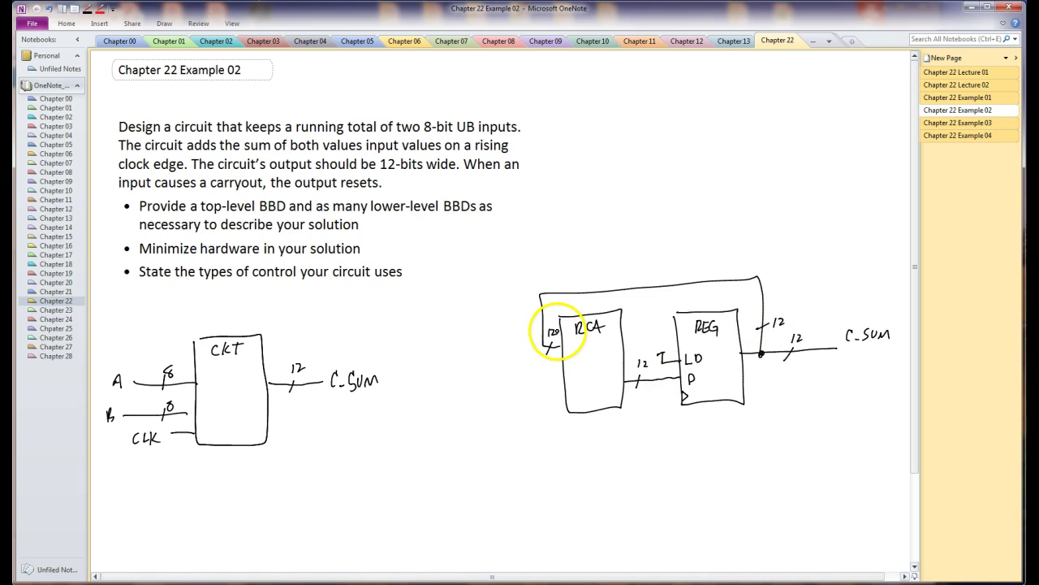
Add a CLR input label inside the REG block, above LD
left_click_drag(696, 324, 703, 333)
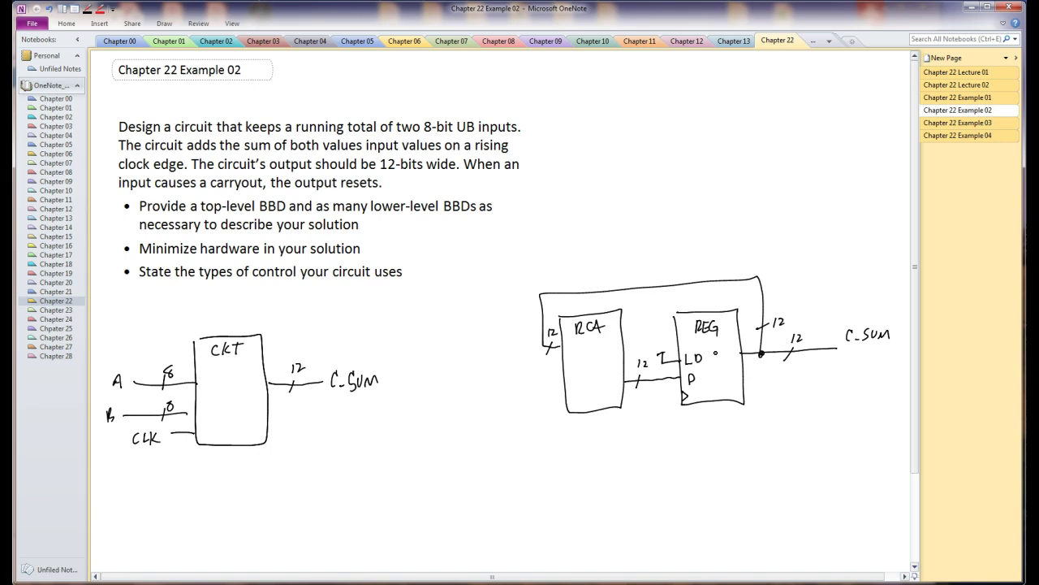
left_click(714, 362)
left_click(723, 346)
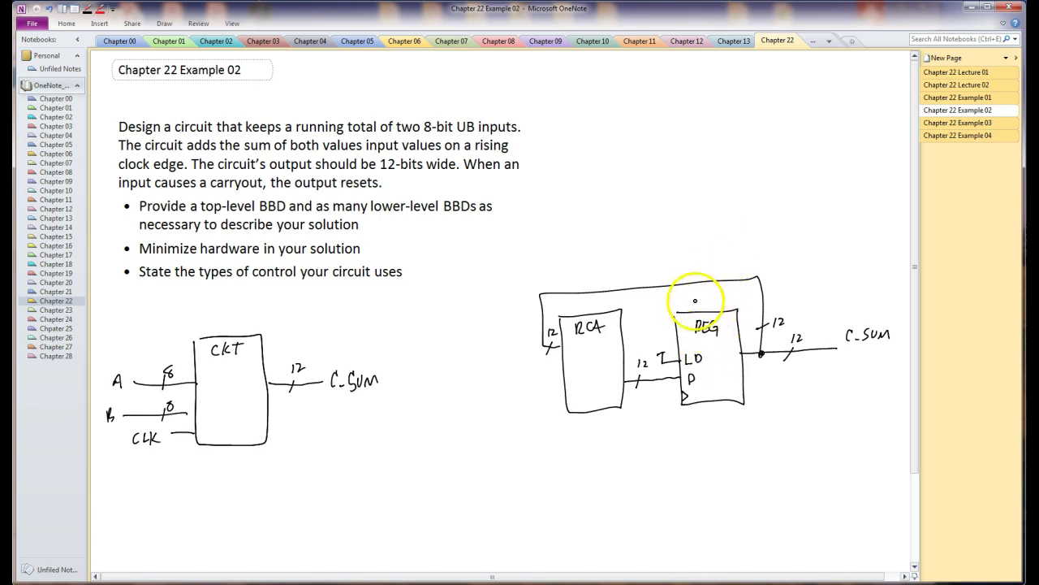
left_click_drag(687, 340, 703, 344)
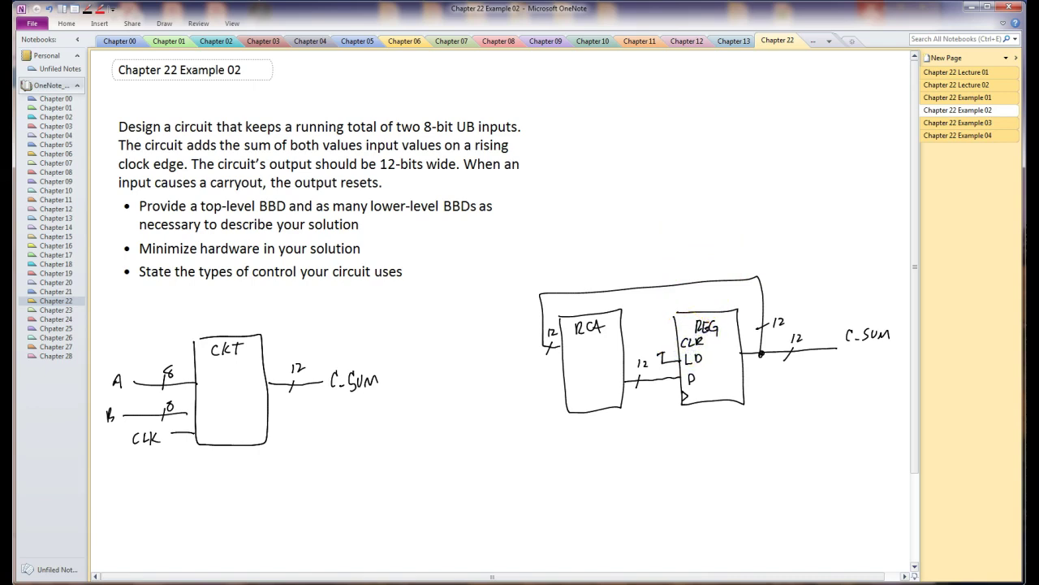
Label the RCA block's A, B, SUM and CO ports and wire CO to the register's CLR input
left_click(594, 381)
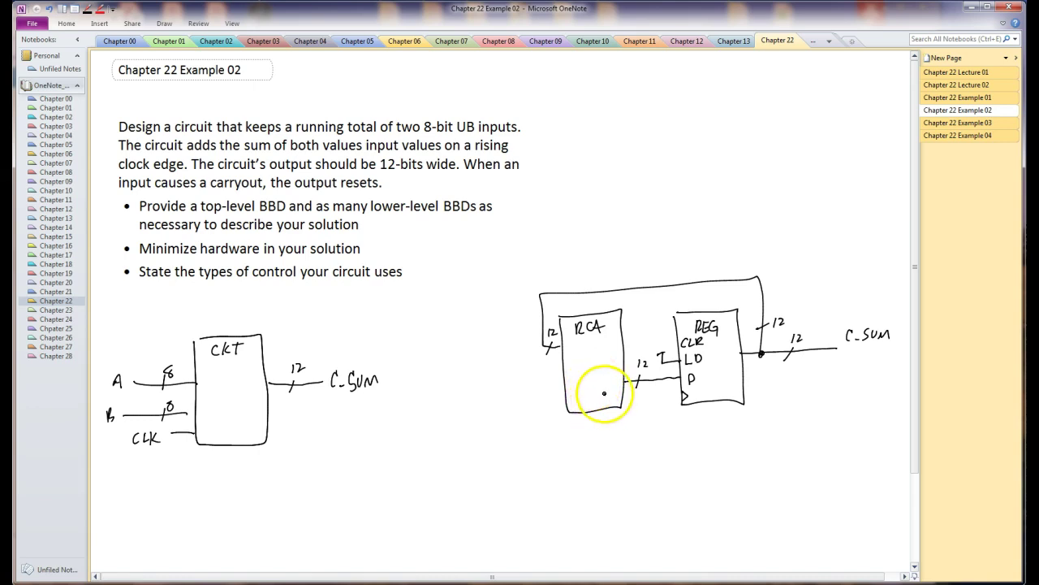
mouse_move(605, 396)
left_mouse_down()
mouse_move(599, 376)
mouse_move(608, 378)
mouse_move(572, 348)
mouse_move(577, 383)
left_mouse_up()
mouse_move(623, 399)
left_mouse_down()
mouse_move(647, 398)
mouse_move(648, 342)
mouse_move(682, 343)
left_mouse_up()
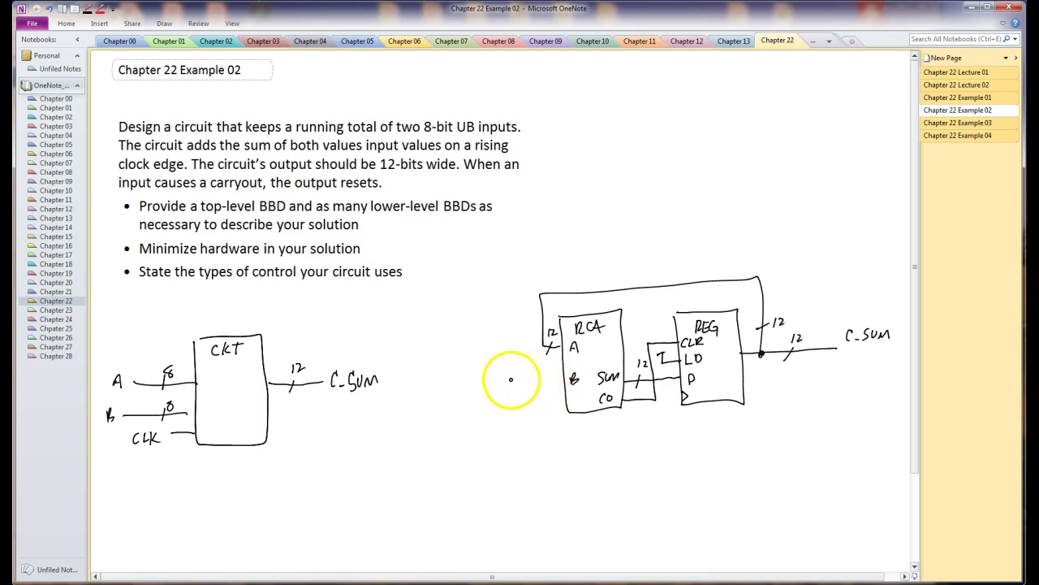
Draw a second RCA block before the first, with its 12-bit SUM output feeding the first adder's B input
left_click_drag(510, 382, 562, 380)
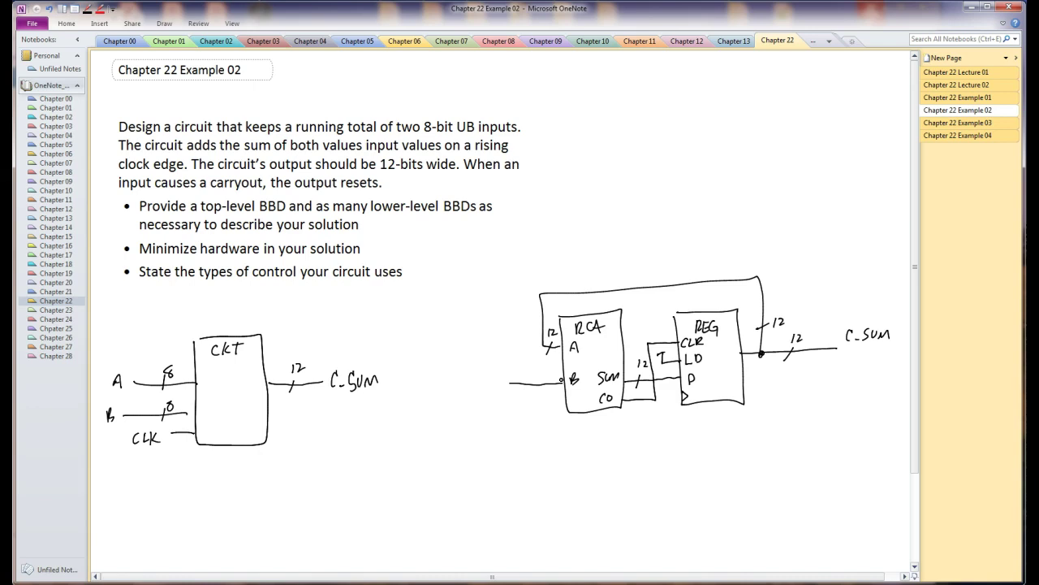
mouse_move(445, 318)
left_mouse_down()
mouse_move(444, 404)
mouse_move(505, 408)
mouse_move(452, 321)
mouse_move(461, 338)
left_mouse_up()
left_click_drag(469, 329, 479, 333)
mouse_move(485, 378)
left_mouse_down()
mouse_move(480, 388)
mouse_move(492, 371)
mouse_move(528, 376)
mouse_move(529, 390)
mouse_move(541, 365)
mouse_move(551, 378)
left_mouse_up()
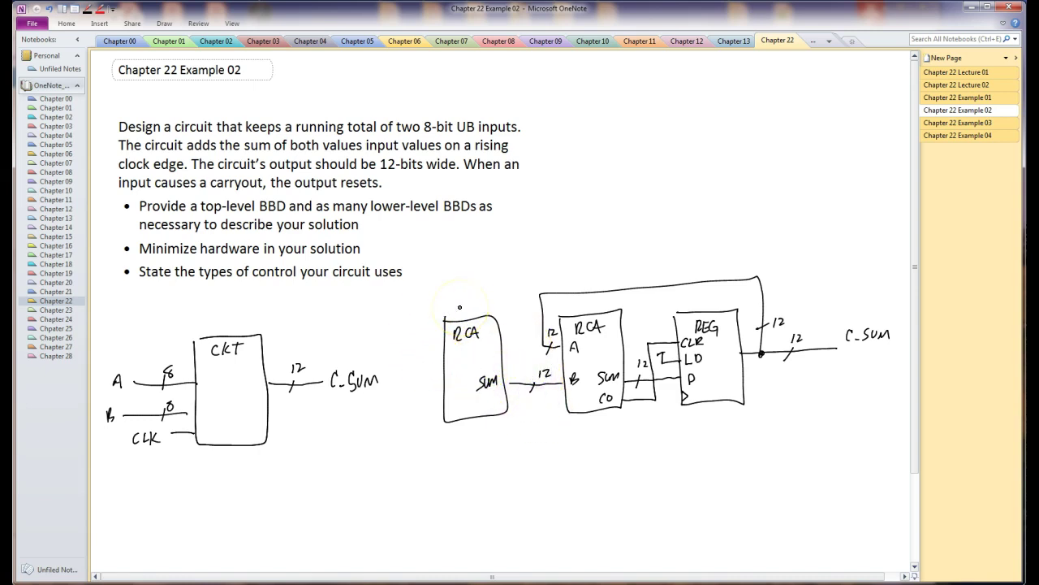
Label the new RCA's A and B inputs and route an 8-bit A signal through a small extension box to input A
left_click_drag(450, 363, 457, 404)
mouse_move(340, 347)
left_mouse_down()
mouse_move(418, 341)
mouse_move(441, 373)
left_mouse_up()
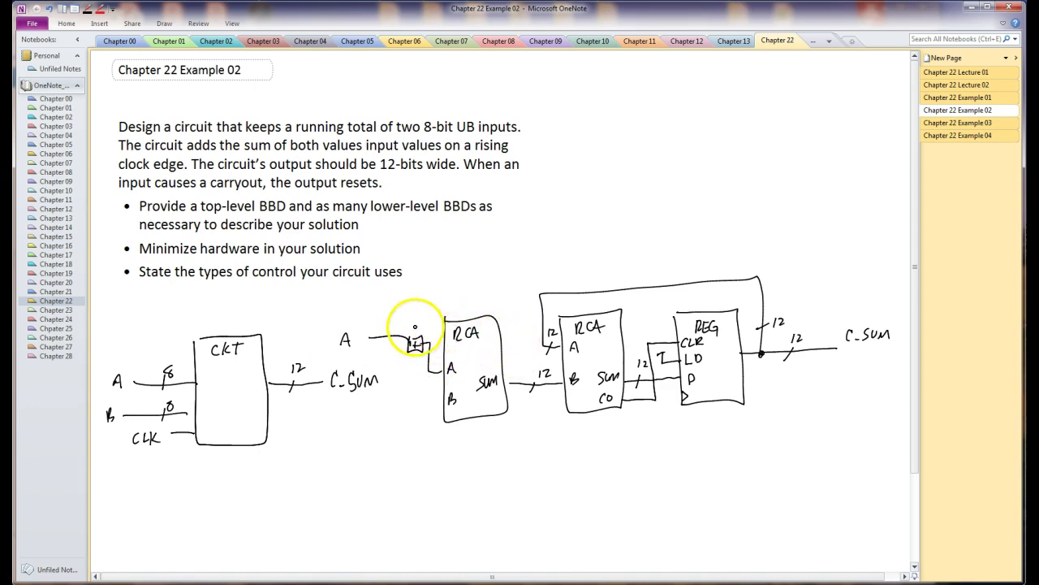
mouse_move(385, 332)
left_mouse_down()
mouse_move(378, 342)
mouse_move(391, 324)
left_mouse_up()
Route signal B through a small extension box to the new RCA's B input and mark both adder inputs as 12 bits
mouse_move(341, 408)
left_mouse_down()
mouse_move(349, 421)
mouse_move(406, 397)
left_mouse_up()
mouse_move(399, 391)
left_mouse_down()
mouse_move(412, 391)
mouse_move(401, 394)
left_mouse_up()
left_click_drag(403, 400, 411, 400)
mouse_move(407, 394)
left_mouse_down()
mouse_move(406, 405)
mouse_move(447, 399)
left_mouse_up()
left_click_drag(432, 393, 430, 396)
left_click_drag(432, 391, 430, 372)
left_click_drag(436, 364, 443, 359)
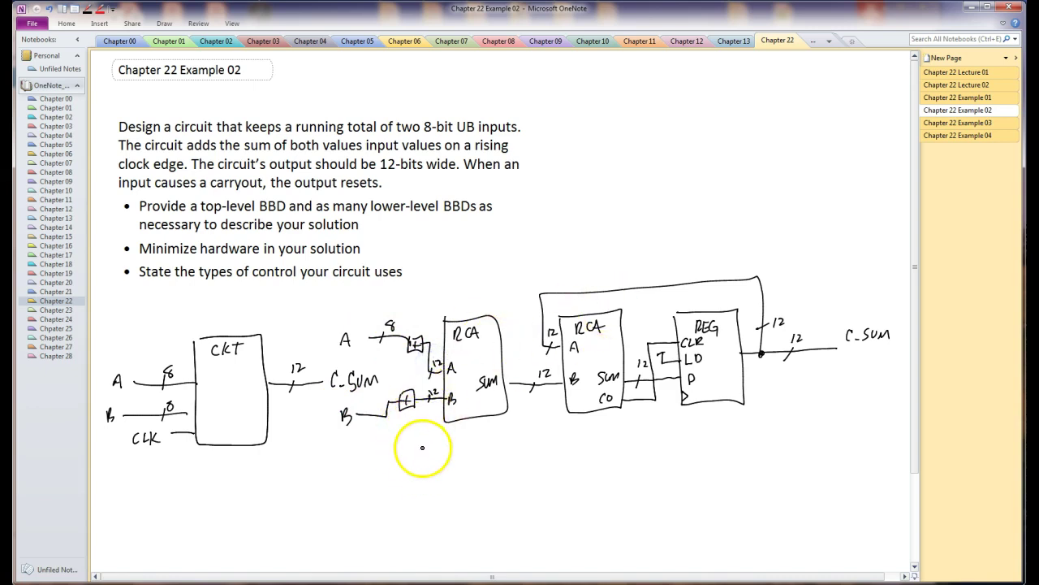
Annotate the extension boxes with an arrow and the note "zero extend 4-bits"
mouse_move(411, 420)
left_mouse_down()
mouse_move(425, 473)
mouse_move(436, 459)
mouse_move(436, 488)
mouse_move(487, 474)
mouse_move(488, 484)
left_mouse_up()
mouse_move(455, 497)
left_mouse_down()
mouse_move(457, 515)
mouse_move(481, 513)
left_mouse_up()
mouse_move(486, 497)
left_mouse_down()
mouse_move(486, 511)
mouse_move(490, 502)
left_mouse_up()
left_click_drag(496, 502, 491, 512)
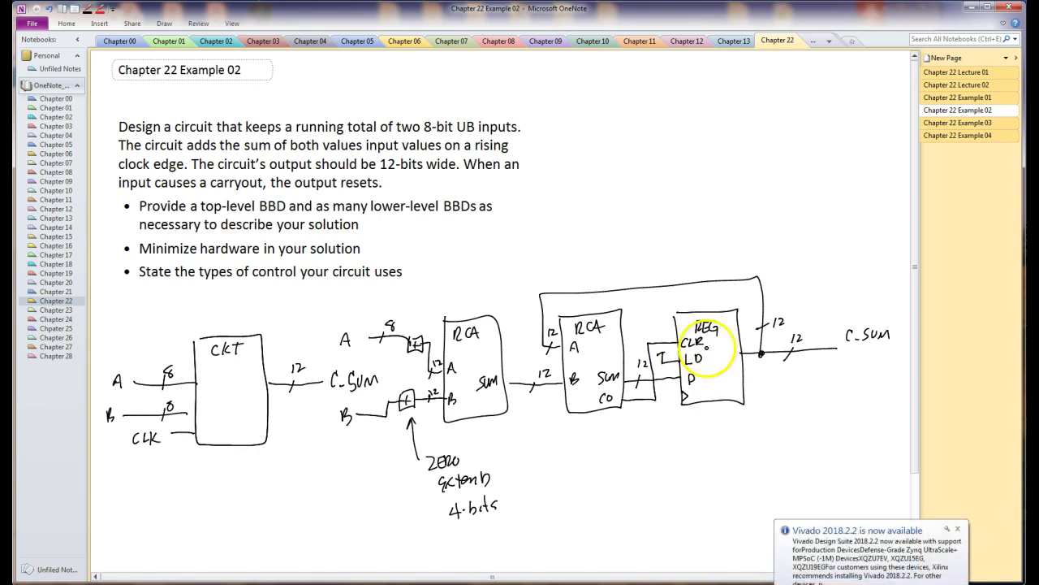
Write "Internally controlled" under the adder and register, with arrows at the adder's CO output and near the register's clock input
key("ctrl+z")
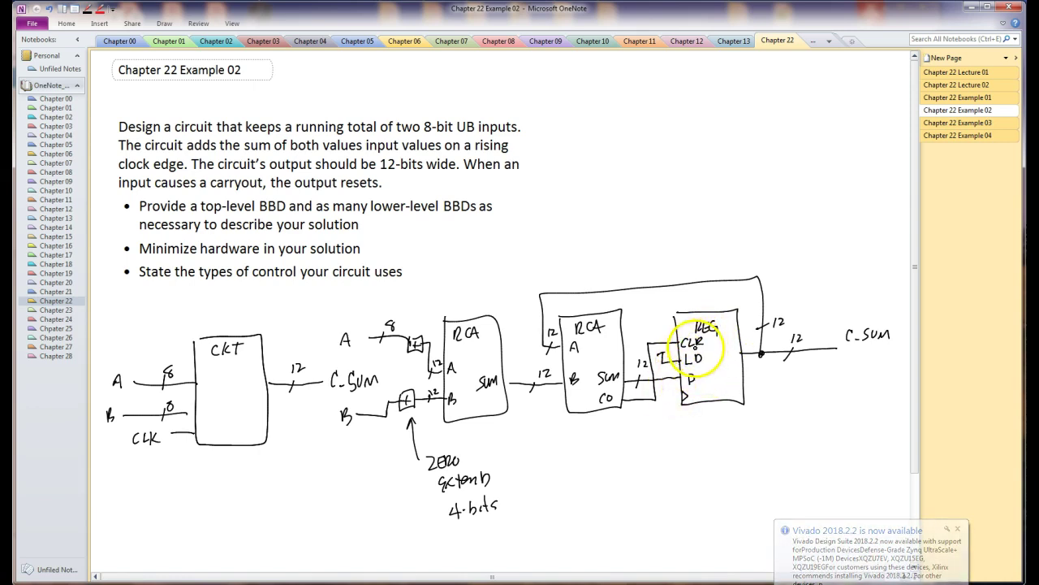
mouse_move(608, 427)
left_mouse_down()
mouse_move(609, 417)
mouse_move(614, 424)
left_mouse_up()
mouse_move(621, 485)
left_mouse_down()
mouse_move(620, 472)
mouse_move(657, 476)
mouse_move(676, 457)
mouse_move(687, 480)
mouse_move(773, 489)
mouse_move(767, 508)
left_mouse_up()
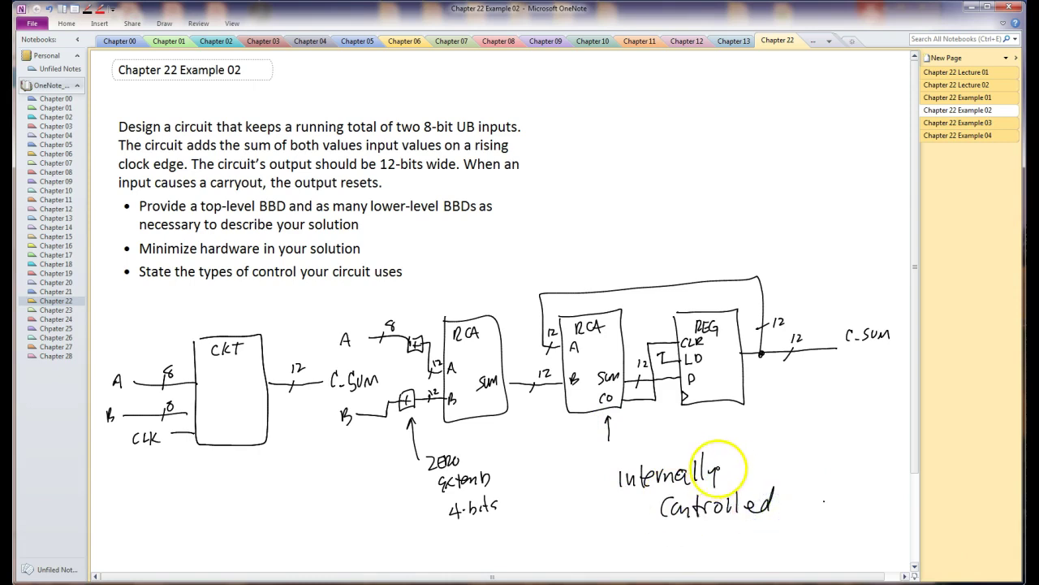
left_click_drag(656, 415, 671, 402)
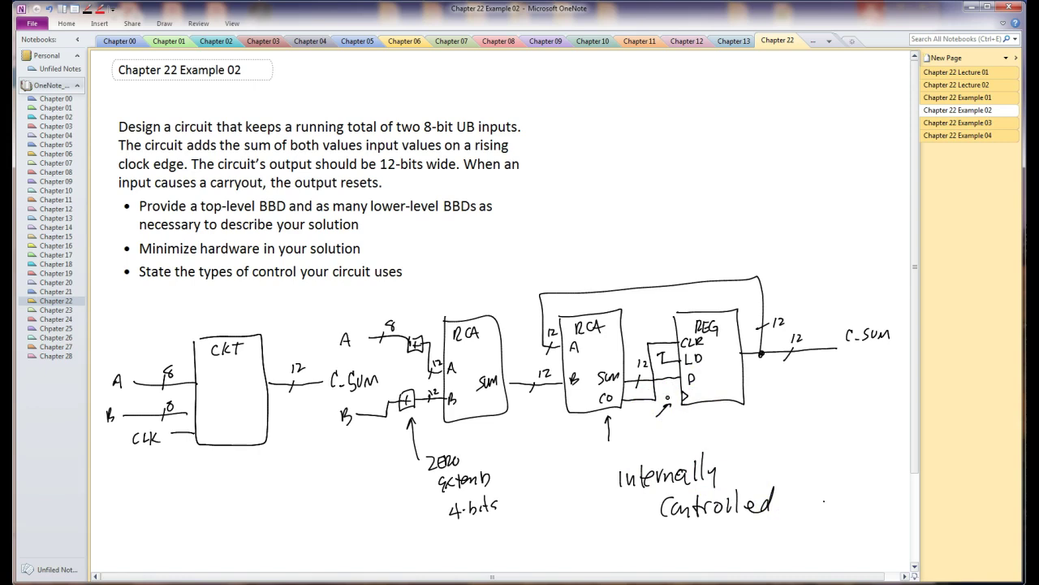